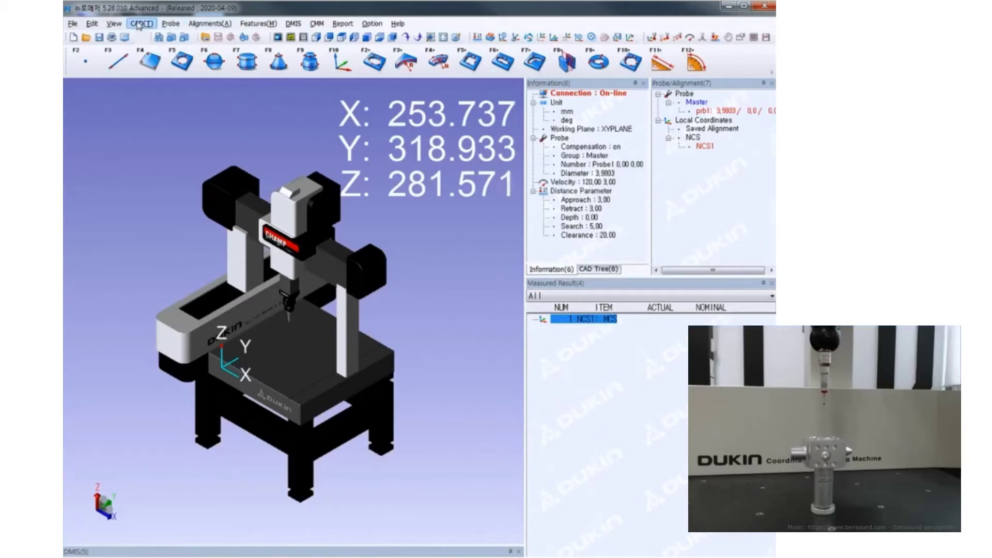
# Step: Import Training_2011.CATPart as a CATIA V5/V6 CAD model
pyautogui.click(139, 24)
pyautogui.moveTo(160, 75)
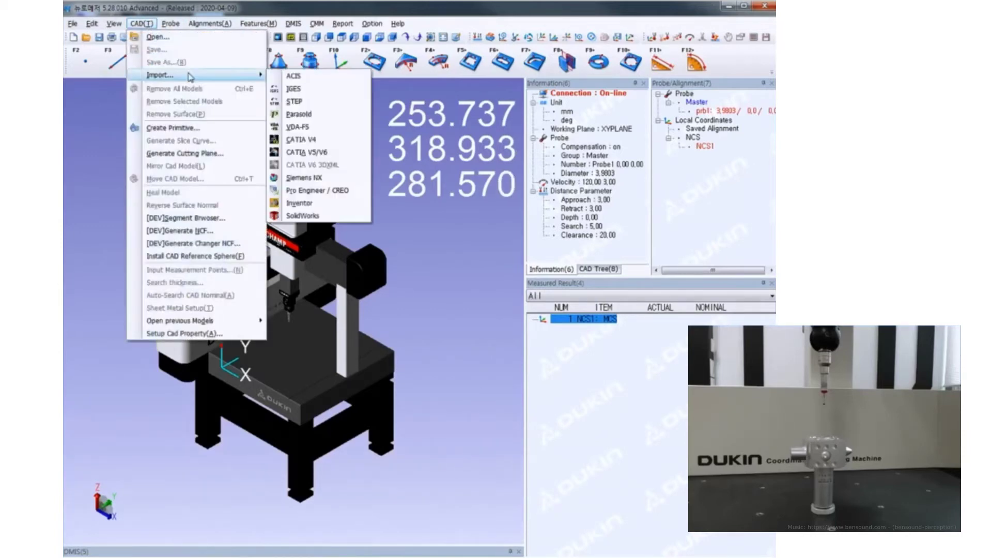
pyautogui.click(301, 155)
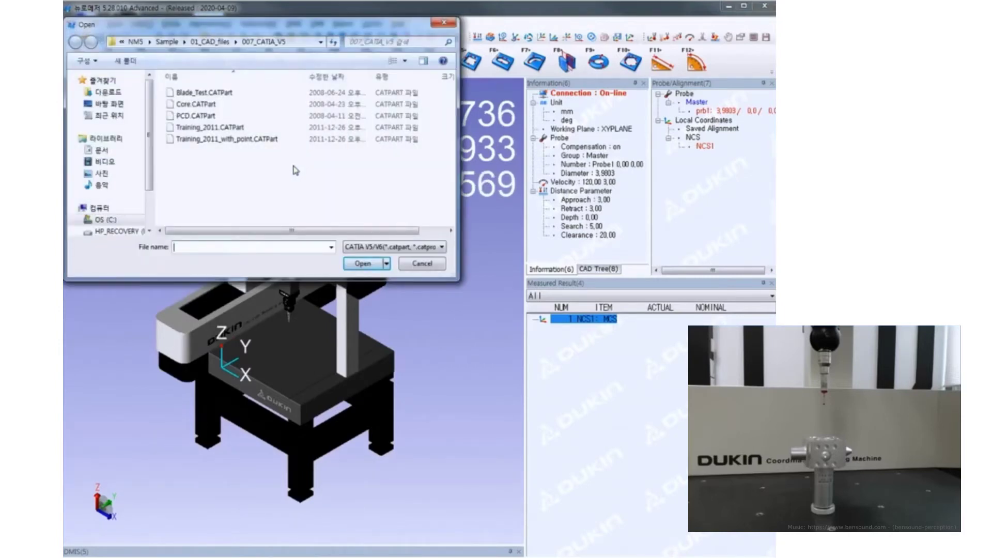
pyautogui.click(239, 129)
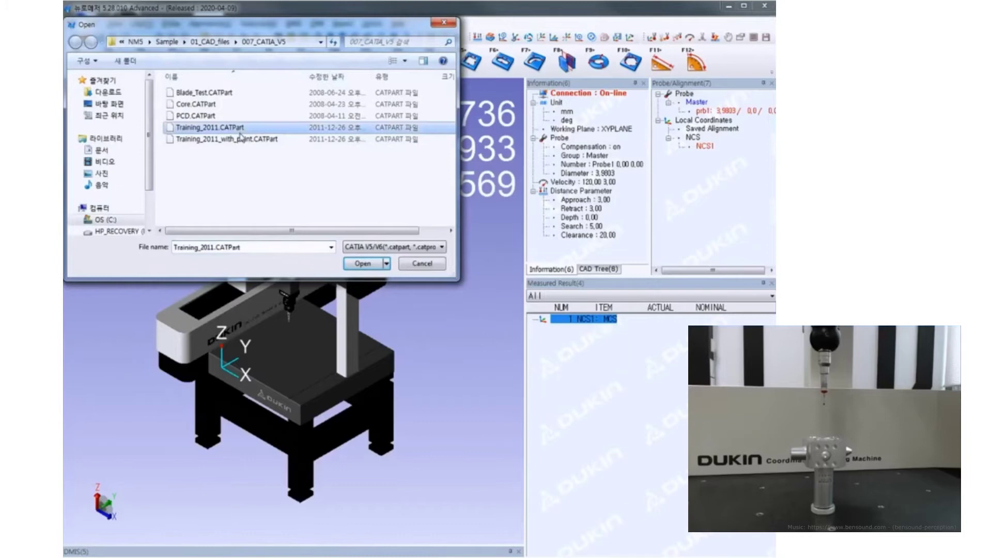
pyautogui.click(361, 264)
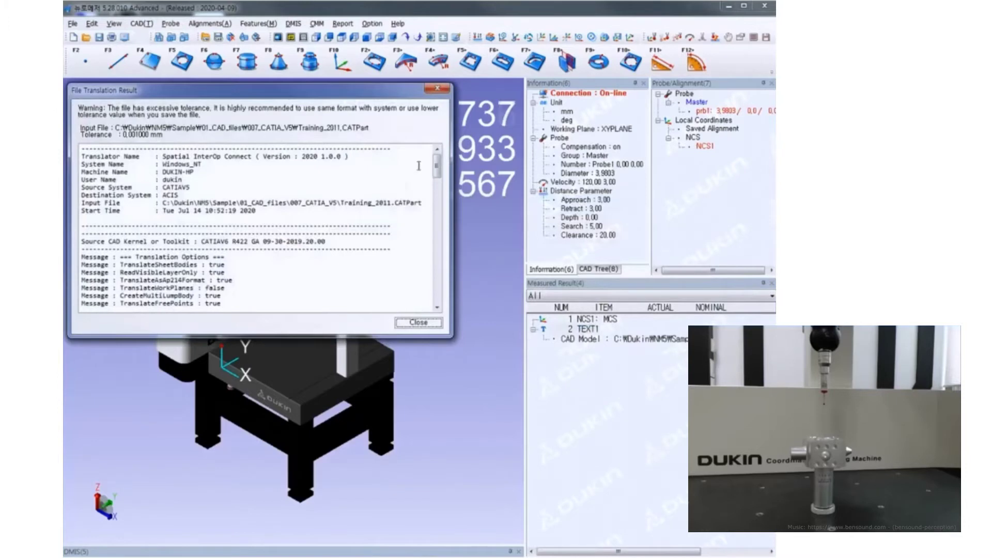
# Step: Confirm the translation log ends with 'Translation Result : Success' and close the report
pyautogui.moveTo(437, 166); pyautogui.dragTo(442, 300)
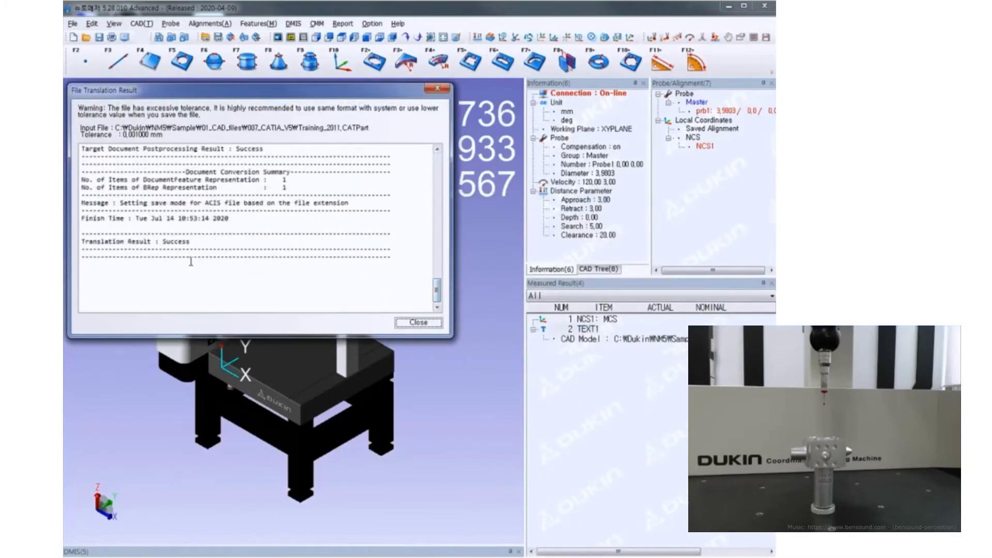
pyautogui.click(401, 323)
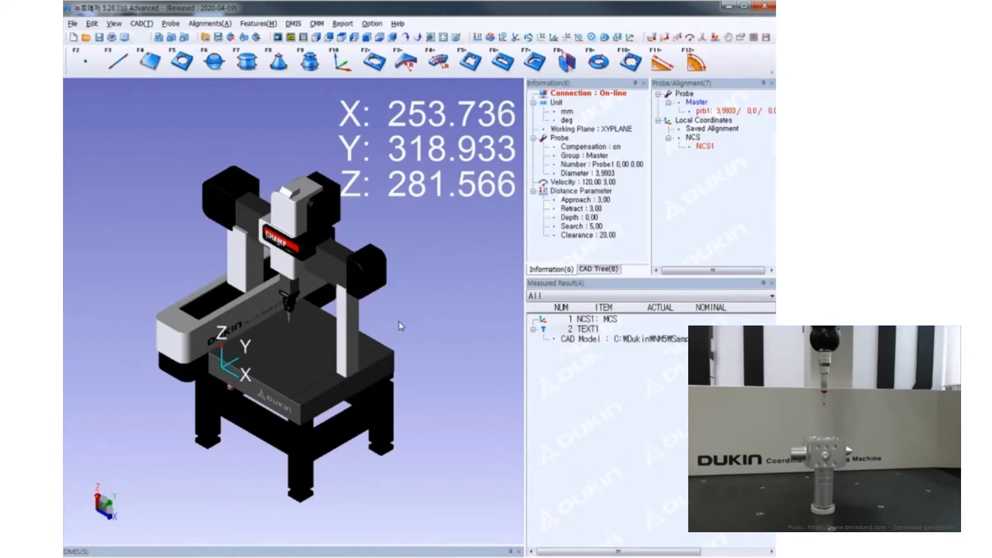
# Step: Hide the CMM machine model with Ctrl+M and fit the Training_2011 part in the view
pyautogui.moveTo(234, 388); pyautogui.dragTo(243, 380, button='middle')
pyautogui.scroll(8, 248, 376)
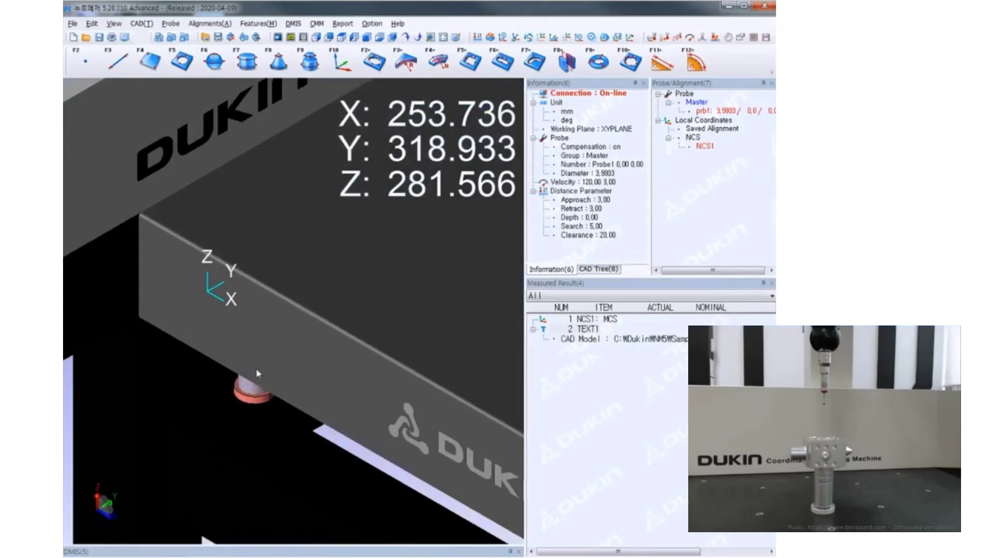
pyautogui.hotkey('ctrl', 'm')
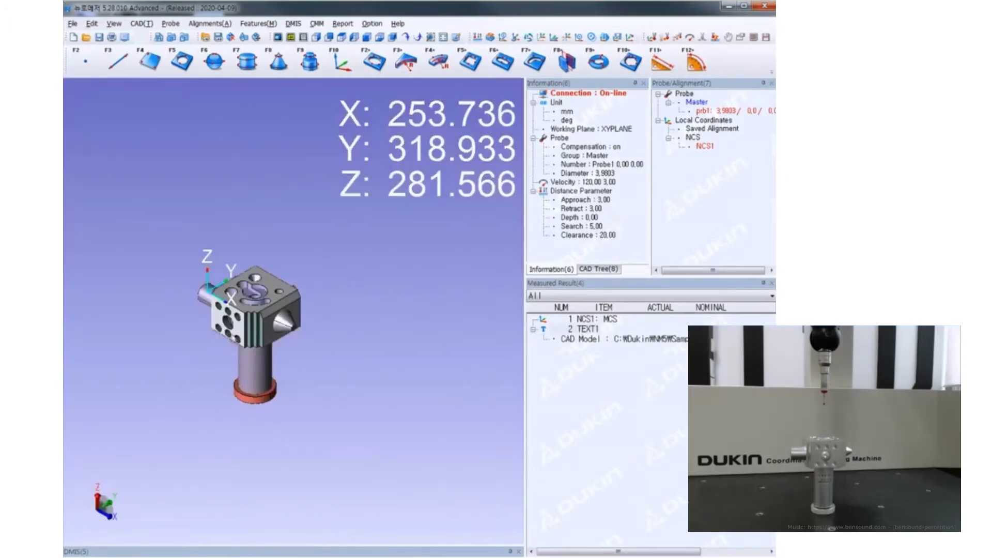
pyautogui.hotkey('ctrl', 'f')
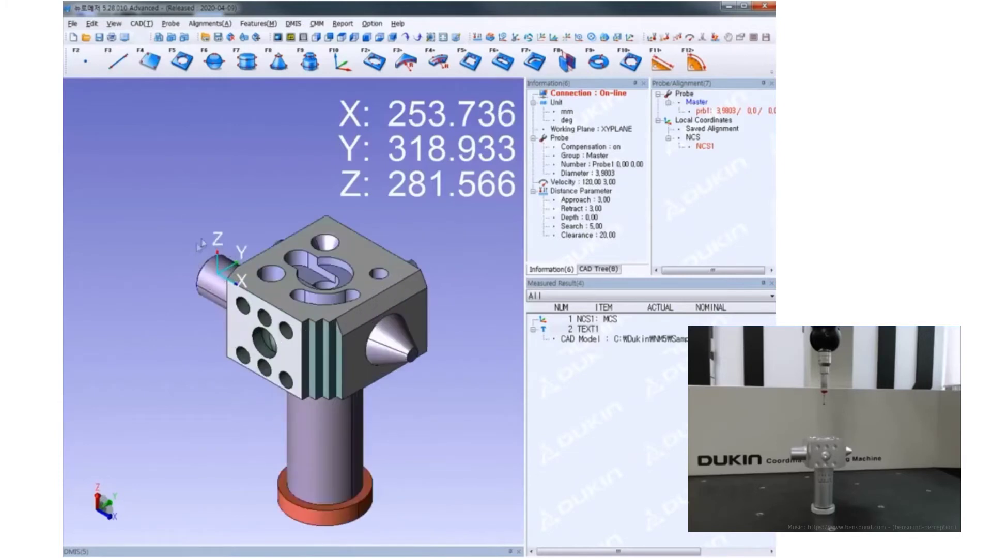
pyautogui.scroll(-5, 243, 279)
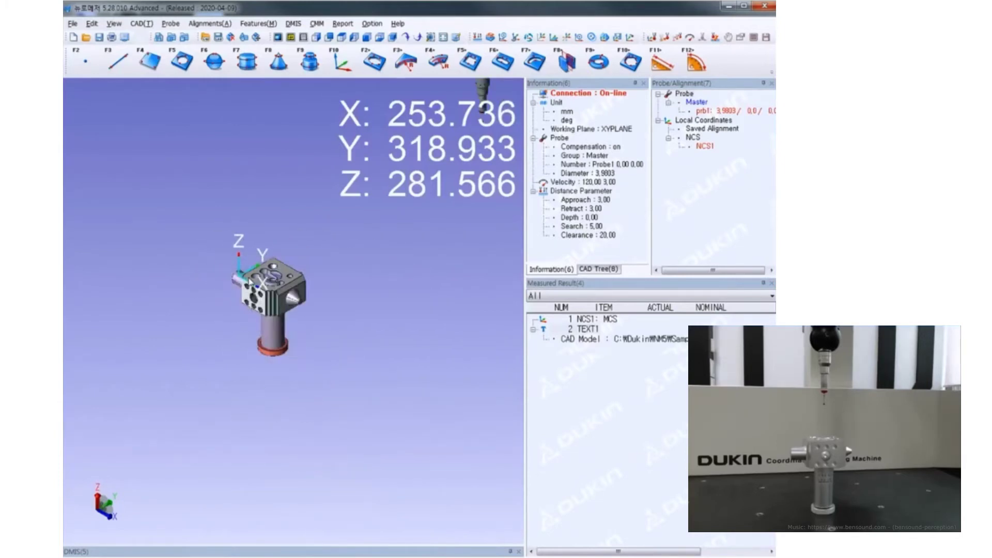
pyautogui.moveTo(249, 282); pyautogui.dragTo(256, 315, button='middle')
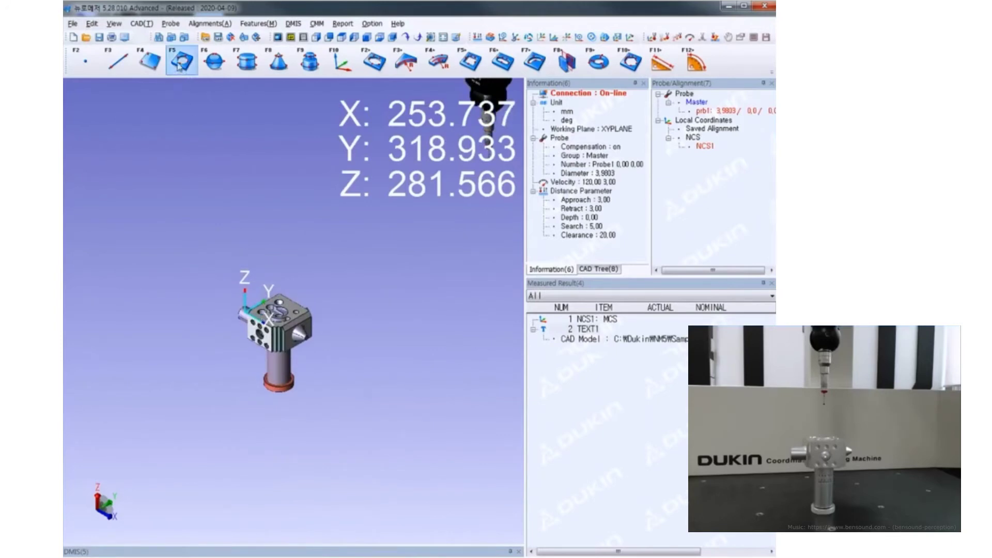
pyautogui.click(150, 26)
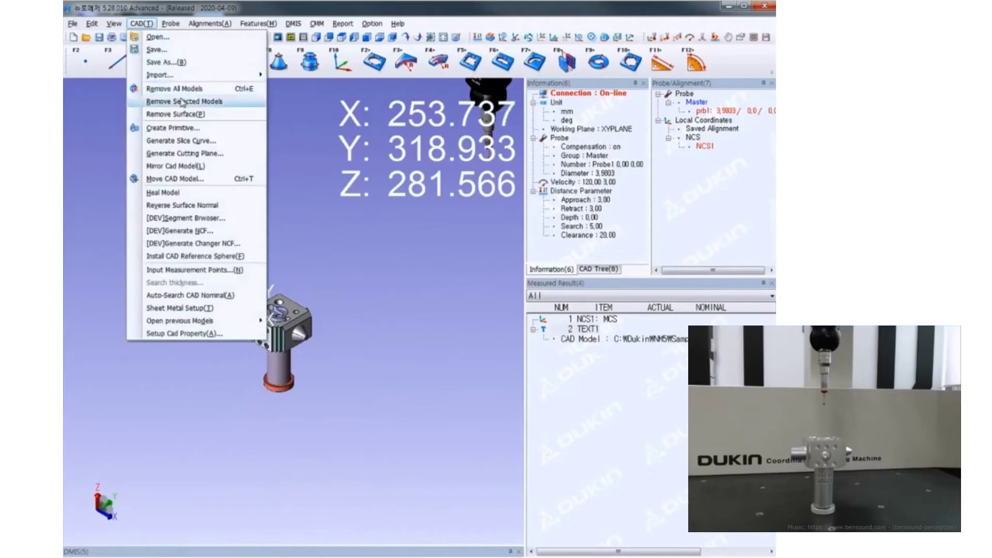
# Step: In Move CAD Model, try placing the part onto the bed, then cancel that placement
pyautogui.click(217, 181)
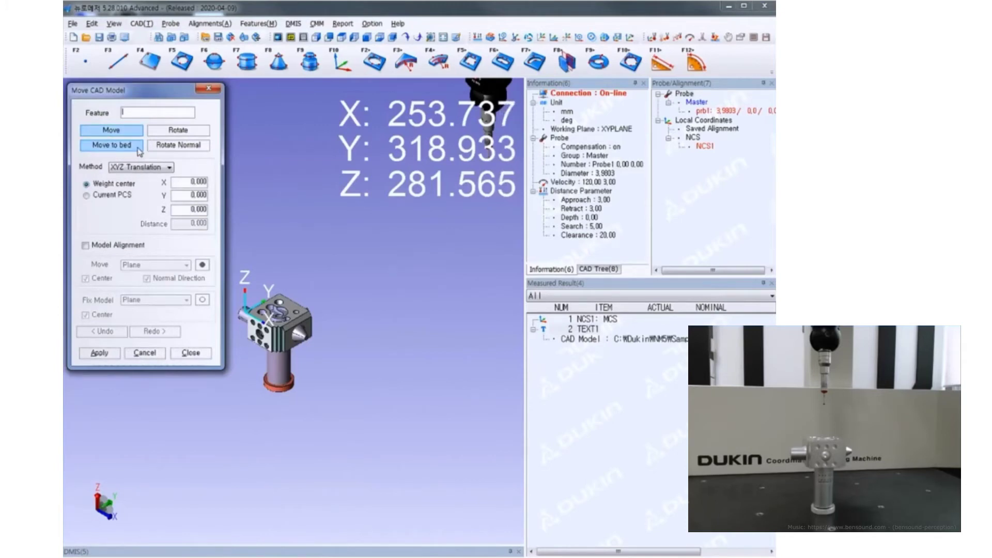
pyautogui.click(140, 150)
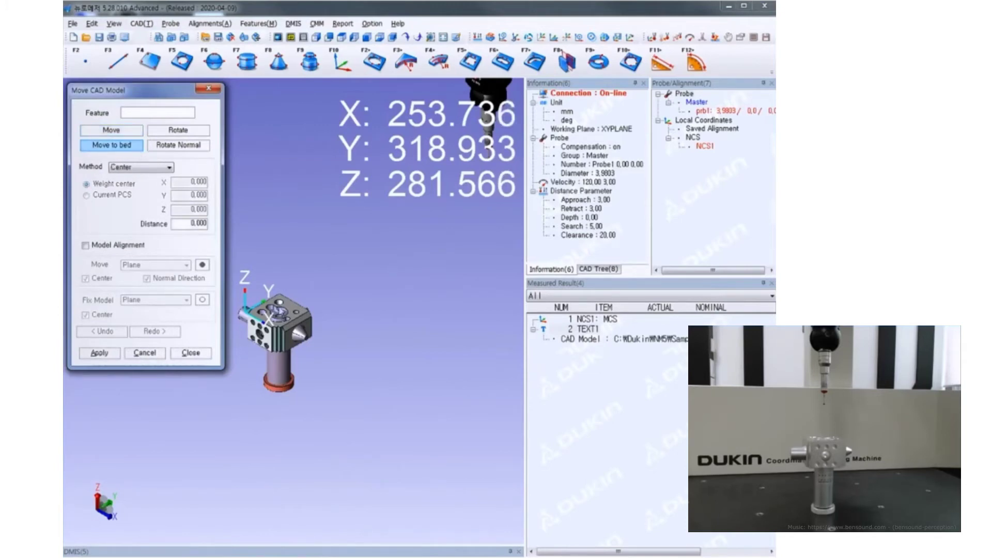
pyautogui.click(281, 313)
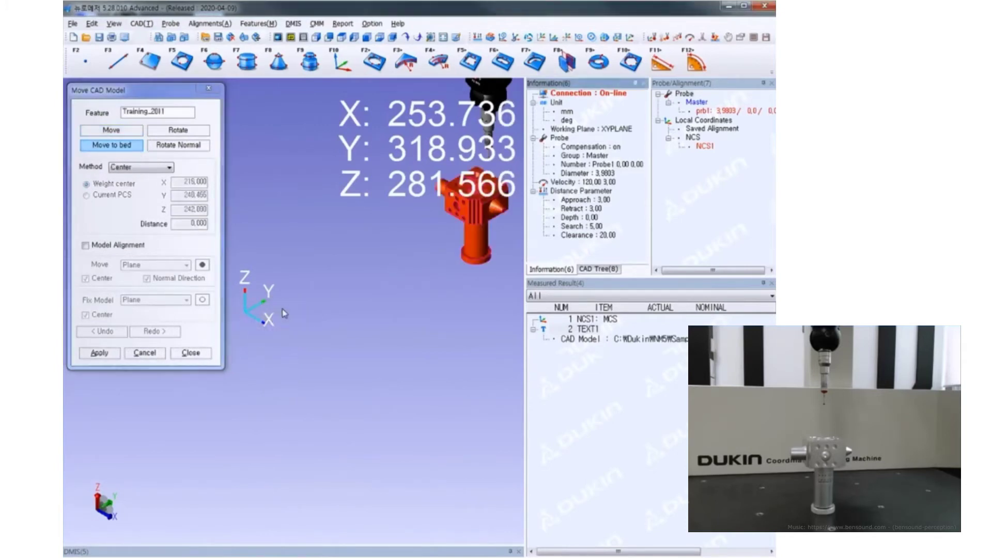
pyautogui.click(140, 354)
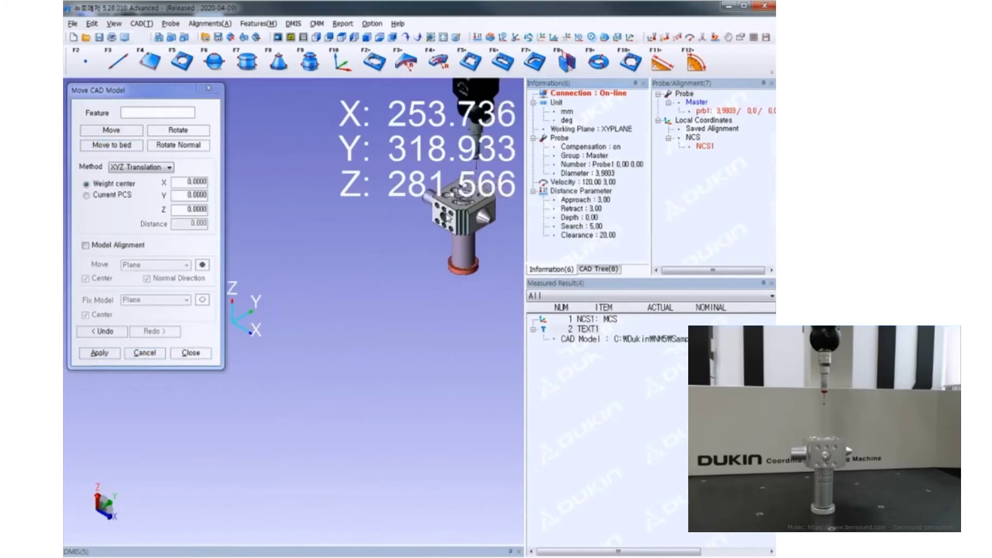
# Step: Rotate the Training_2011 part 90° about X+ with Rotate Normal and apply it
pyautogui.click(195, 147)
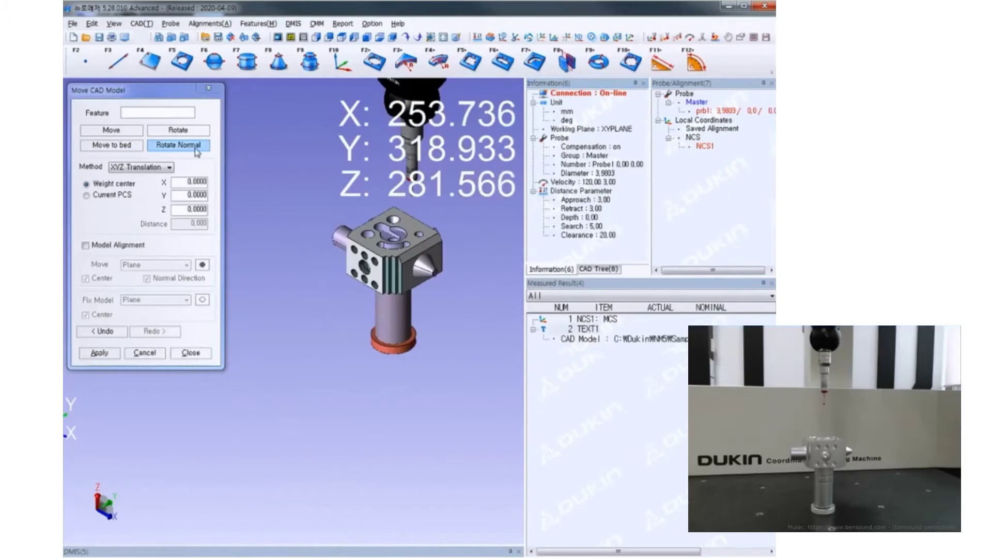
pyautogui.click(196, 147)
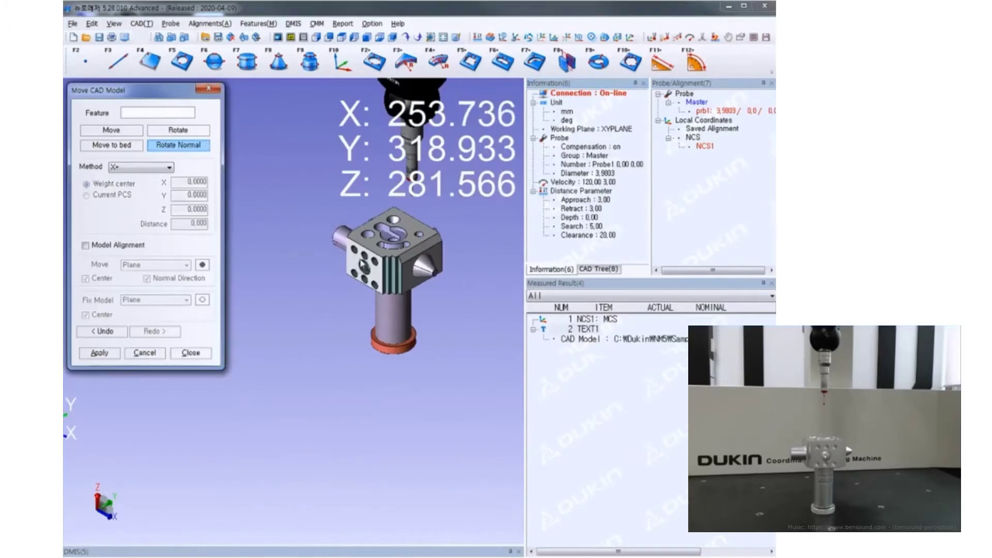
pyautogui.click(350, 267)
pyautogui.scroll(5, 350, 267)
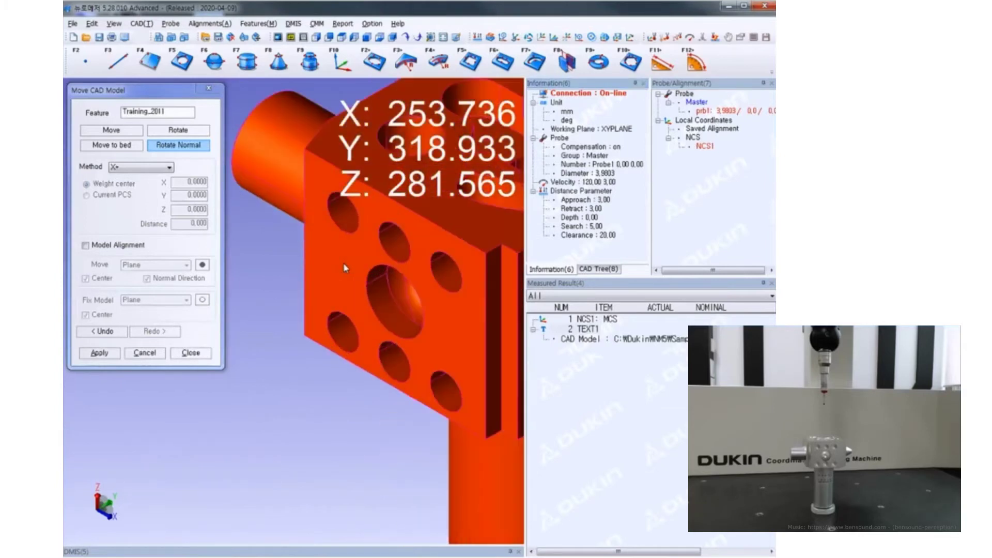
pyautogui.scroll(-8, 354, 273)
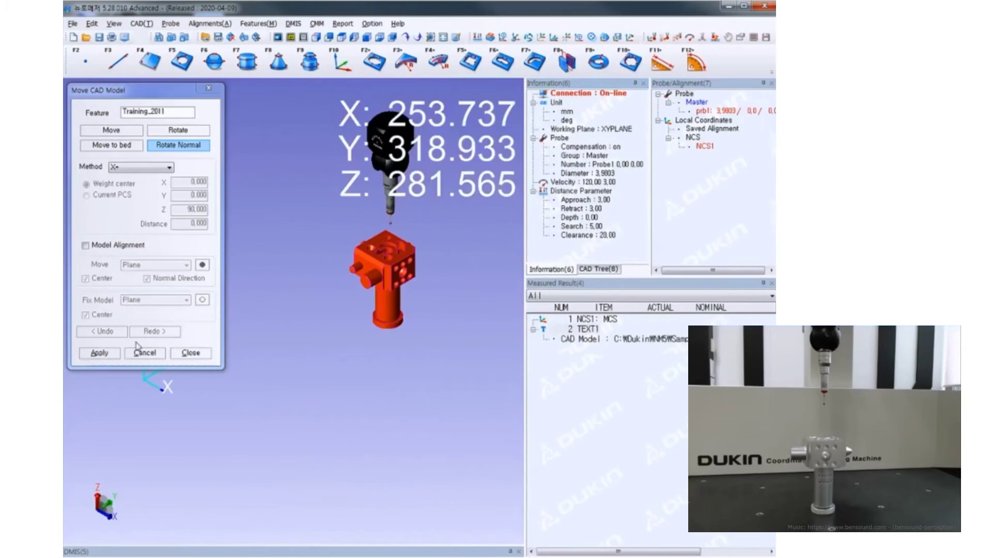
pyautogui.click(95, 355)
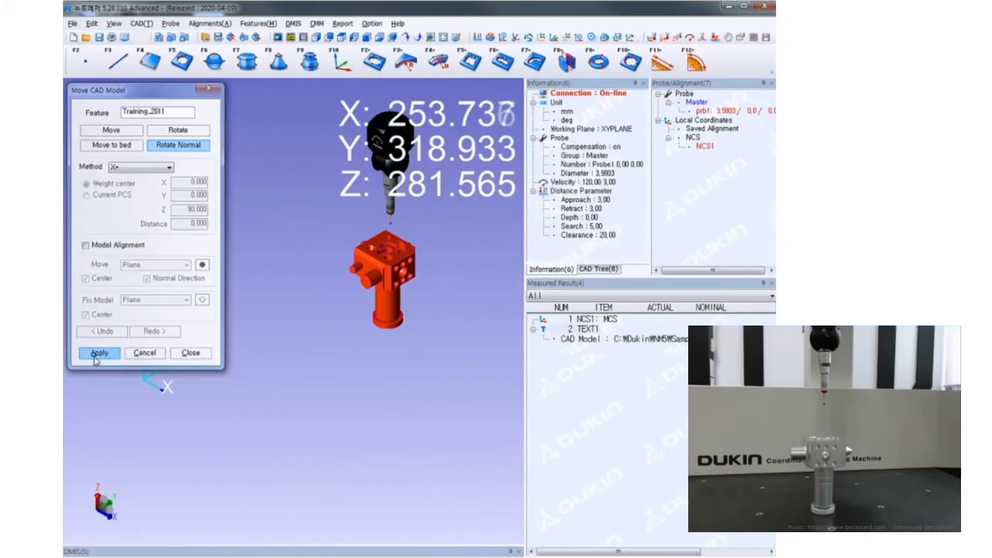
pyautogui.click(190, 354)
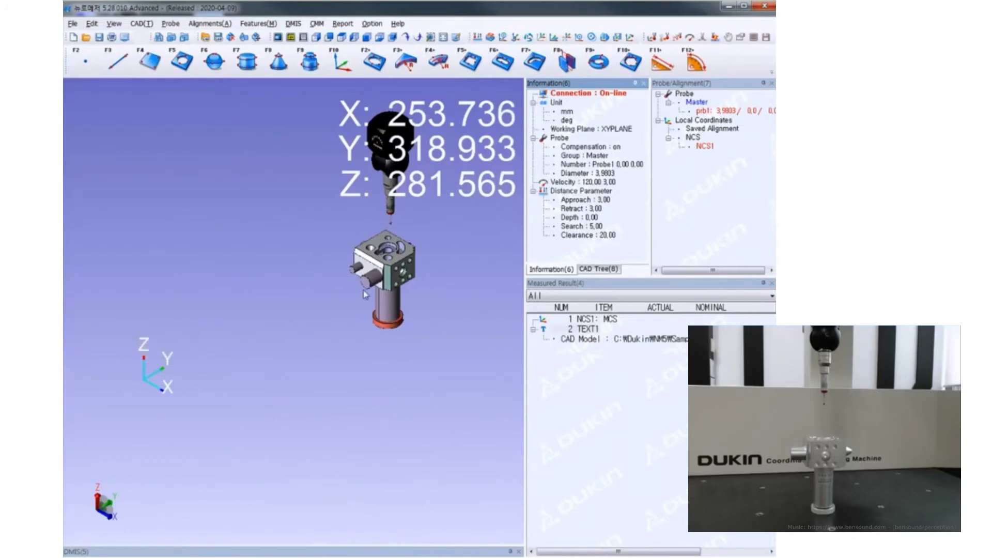
# Step: Switch the Information panel's connection from On-line to Off-line and acknowledge the message
pyautogui.moveTo(365, 294); pyautogui.dragTo(273, 308, button='middle')
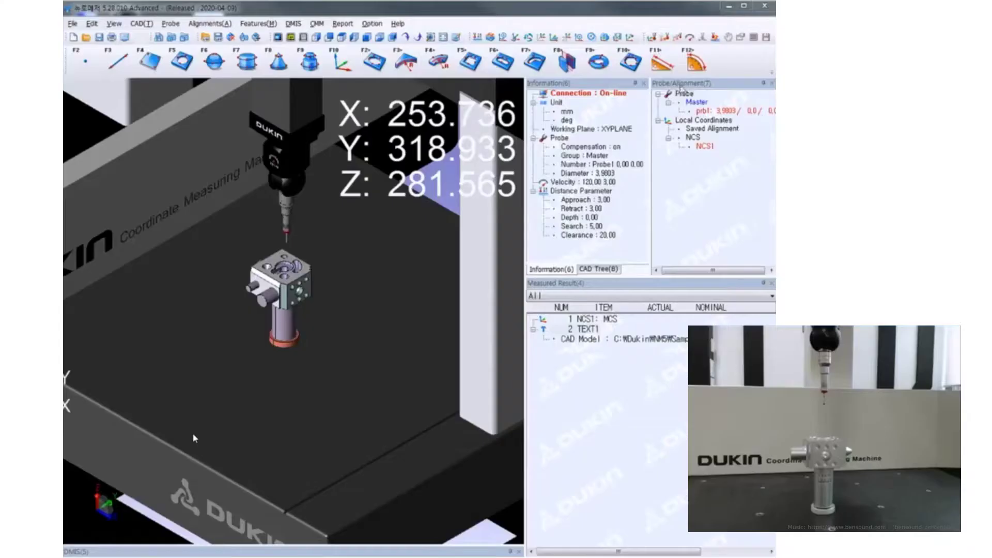
pyautogui.click(595, 96)
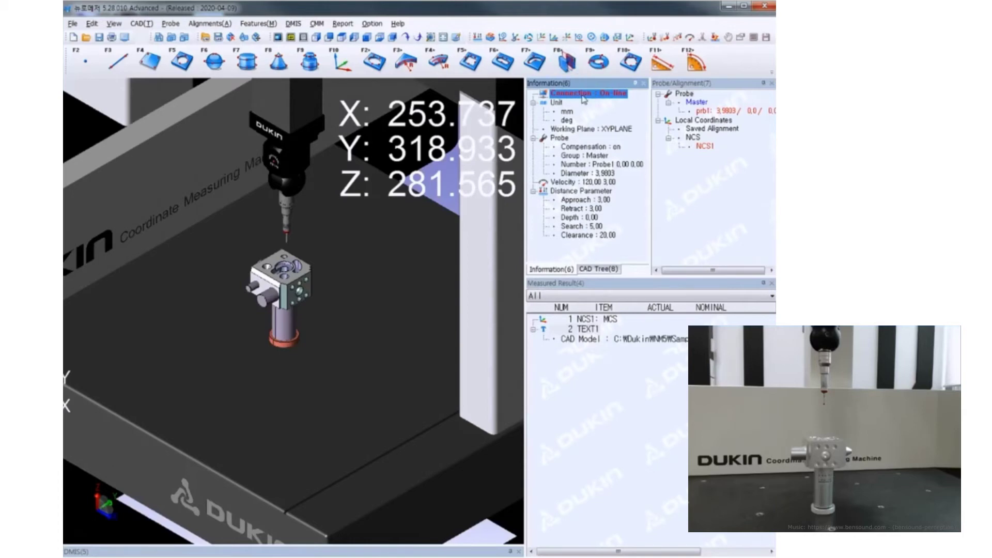
pyautogui.doubleClick(581, 97)
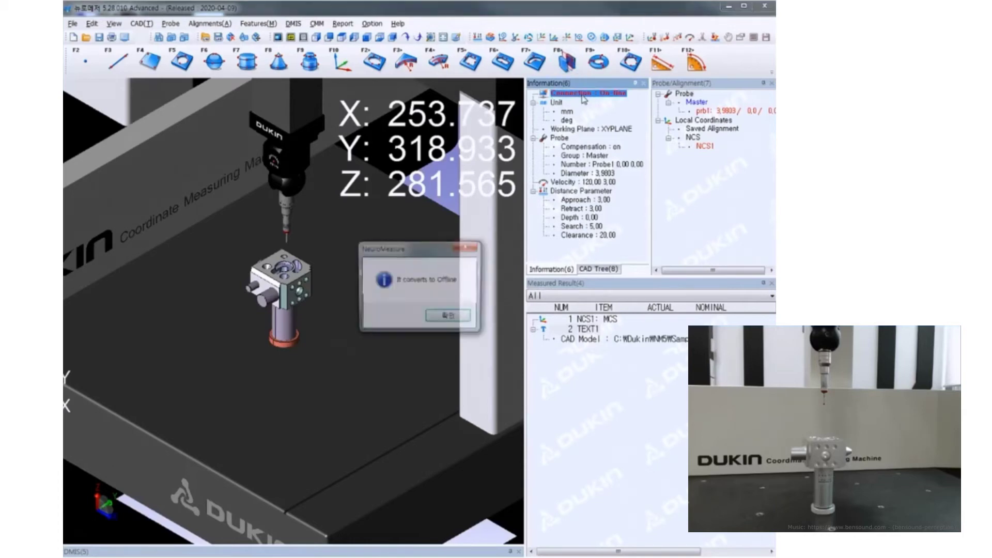
pyautogui.click(463, 319)
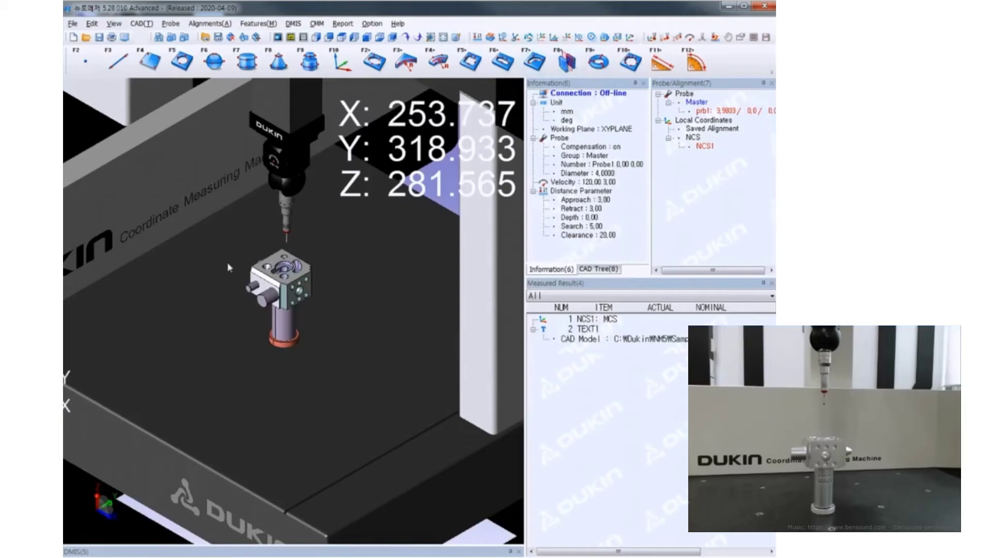
pyautogui.scroll(6, 272, 275)
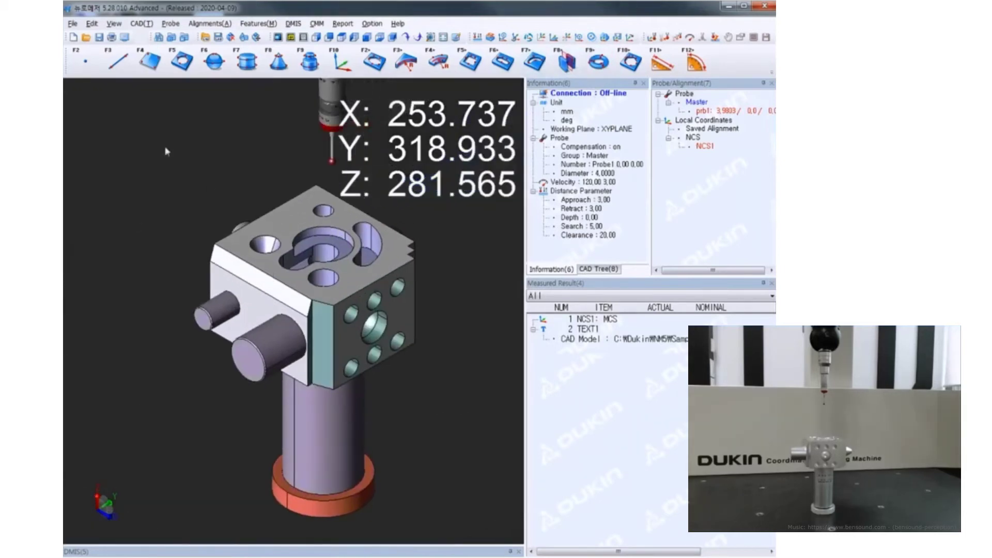
# Step: Measure plane PL1 from four probe points on the part's top face (Z = 242.898)
pyautogui.click(149, 61)
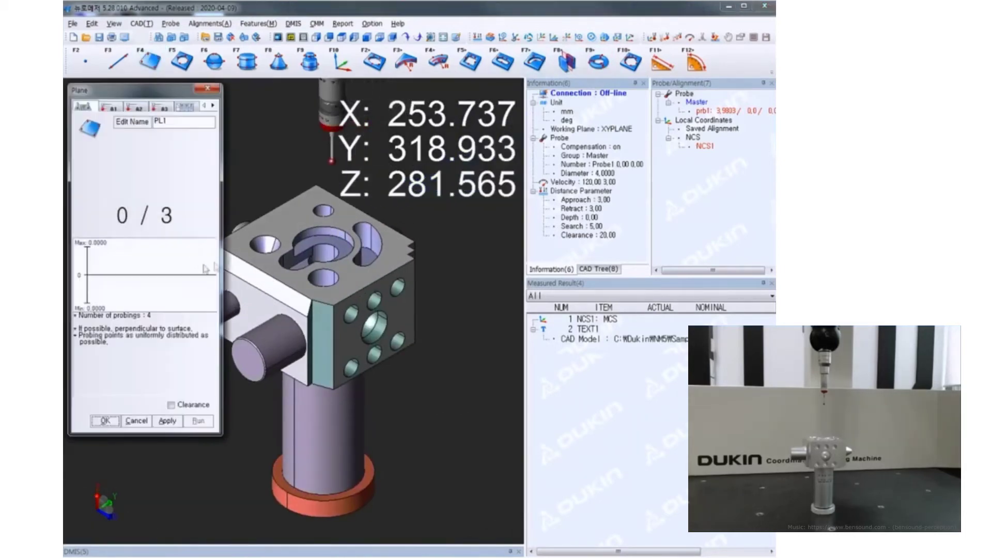
pyautogui.click(318, 199)
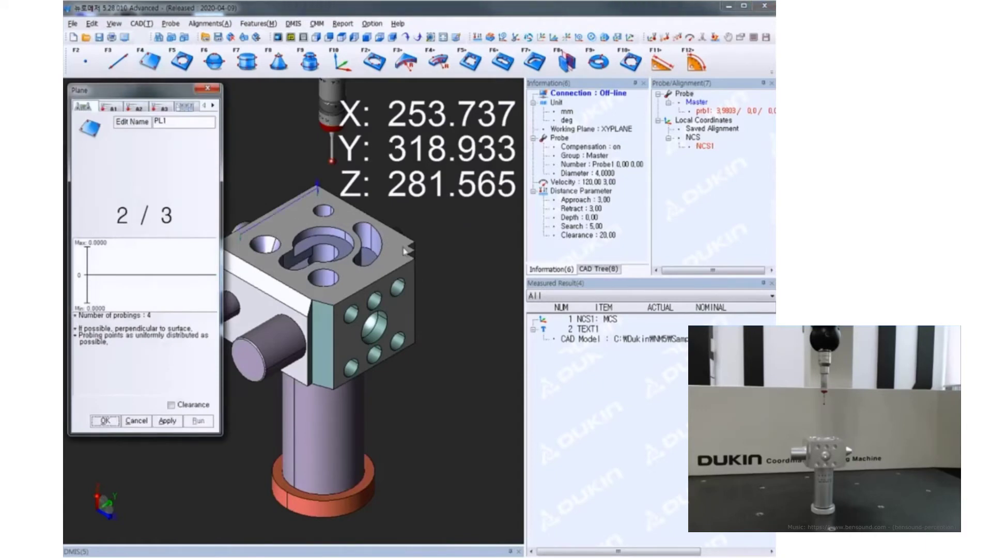
pyautogui.click(405, 251)
pyautogui.click(328, 296)
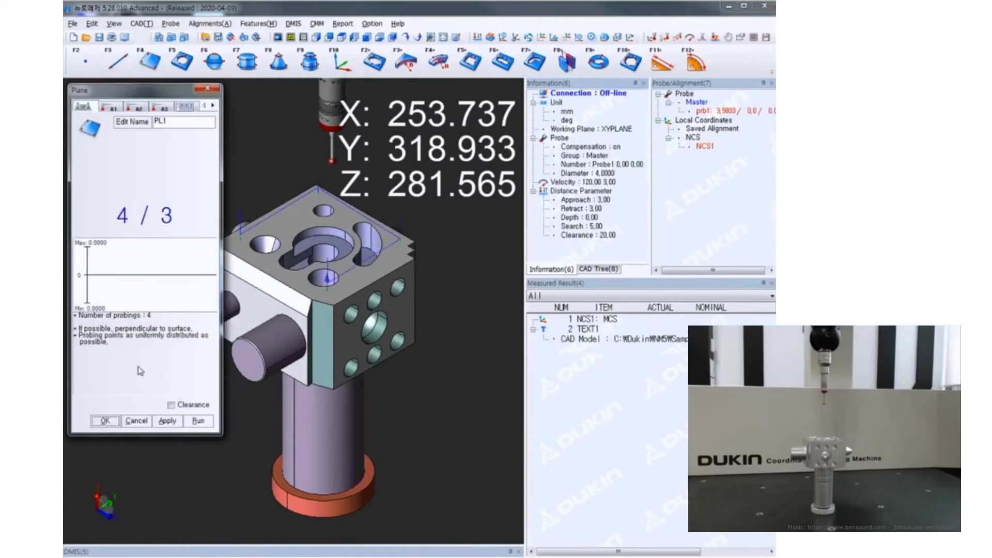
pyautogui.click(105, 420)
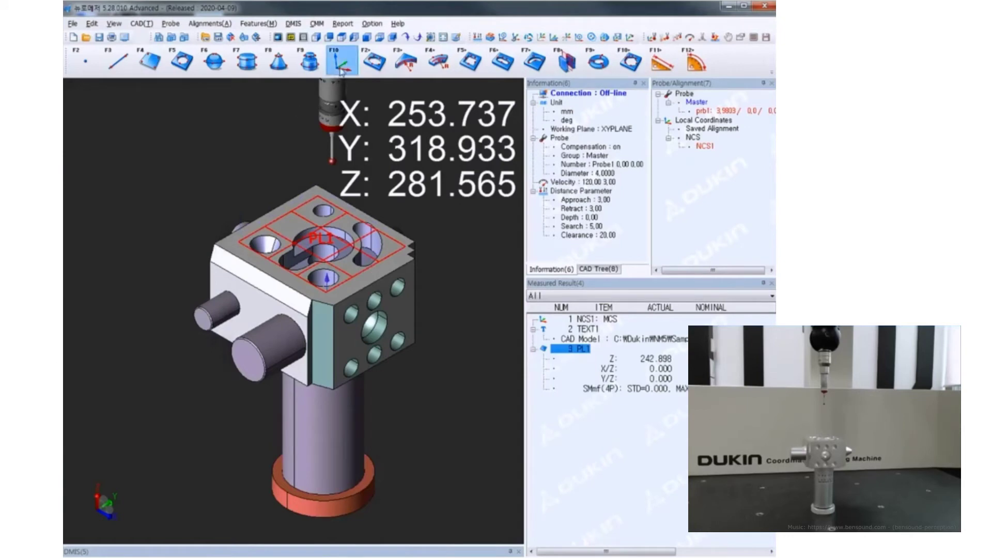
# Step: Level the coordinate system to plane PL1 and measure line LN1 from two probe points
pyautogui.click(341, 62)
pyautogui.click(96, 67)
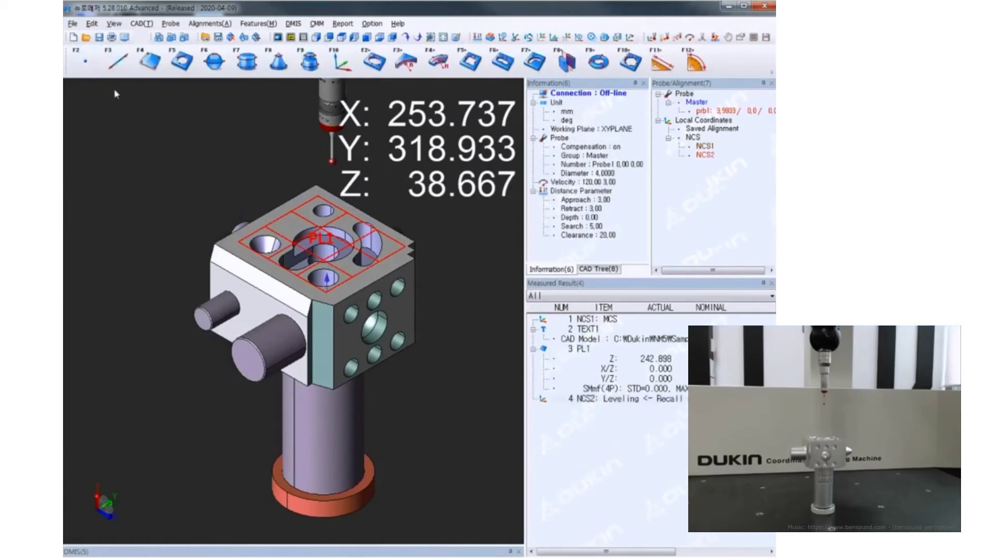
pyautogui.click(118, 62)
pyautogui.click(348, 312)
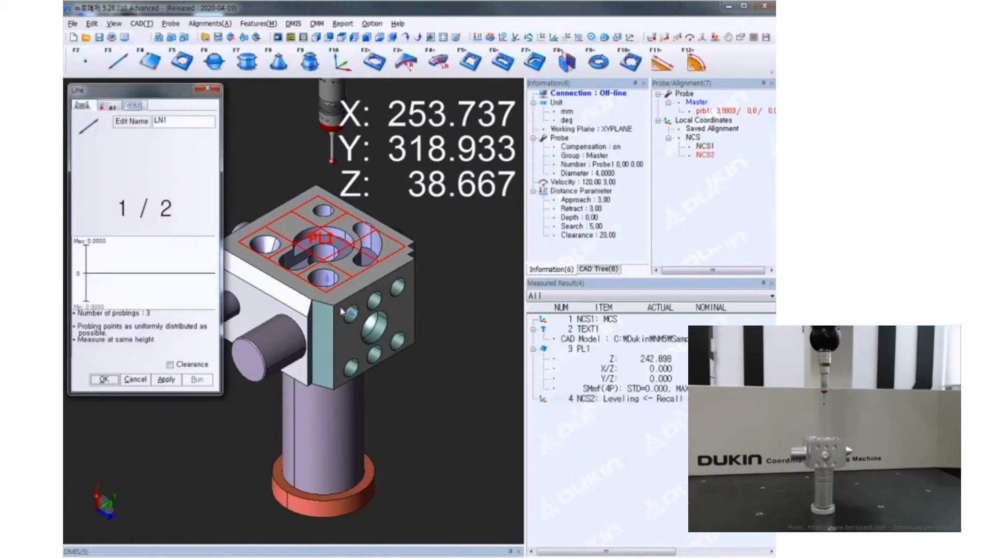
pyautogui.click(408, 275)
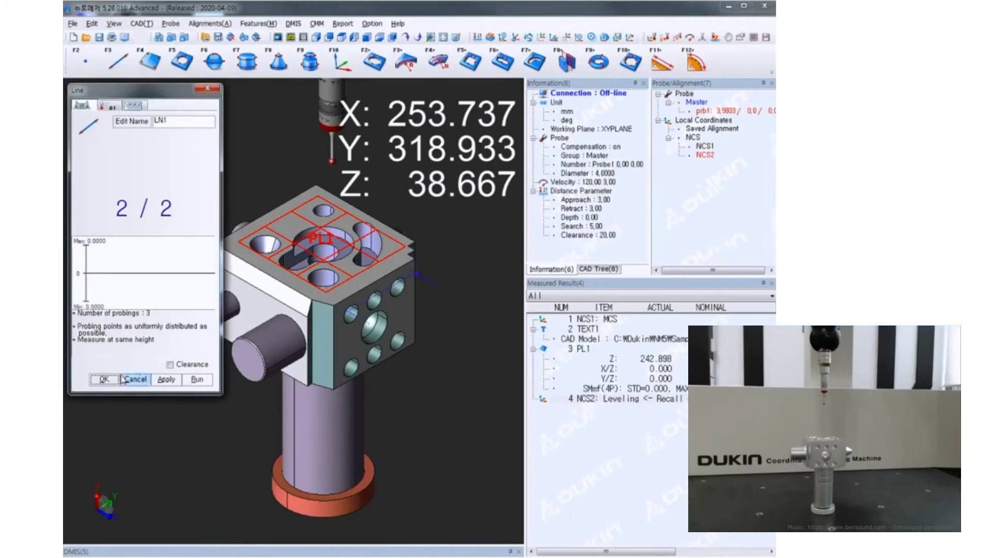
pyautogui.click(104, 379)
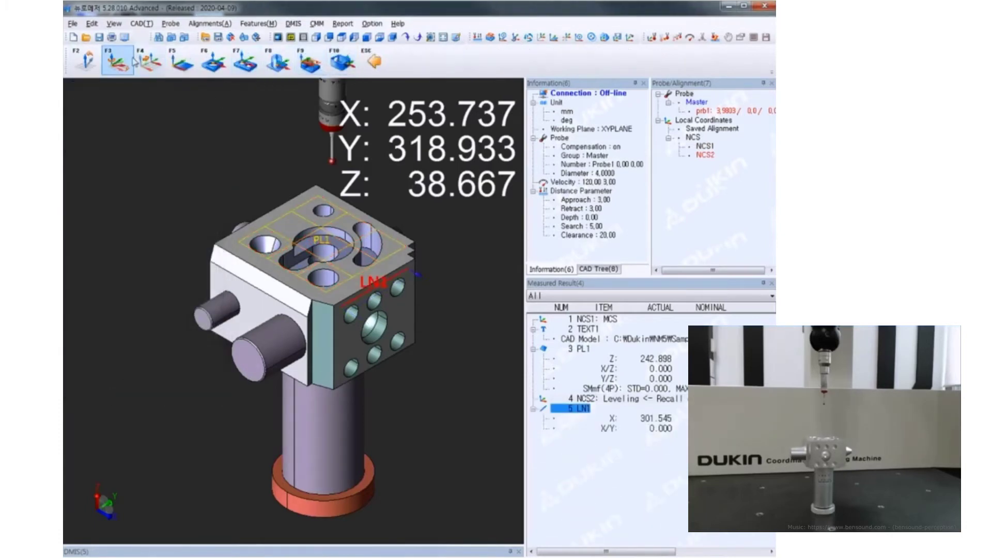
# Step: Rotate the alignment to LN1, probe point PT1 and set the Y origin there (Y = 265.000)
pyautogui.click(118, 62)
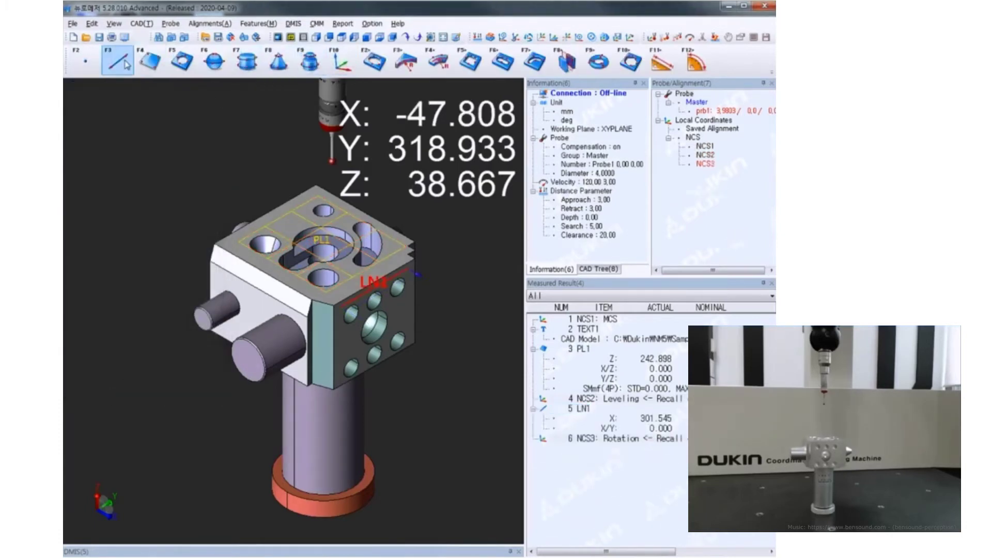
pyautogui.click(272, 309)
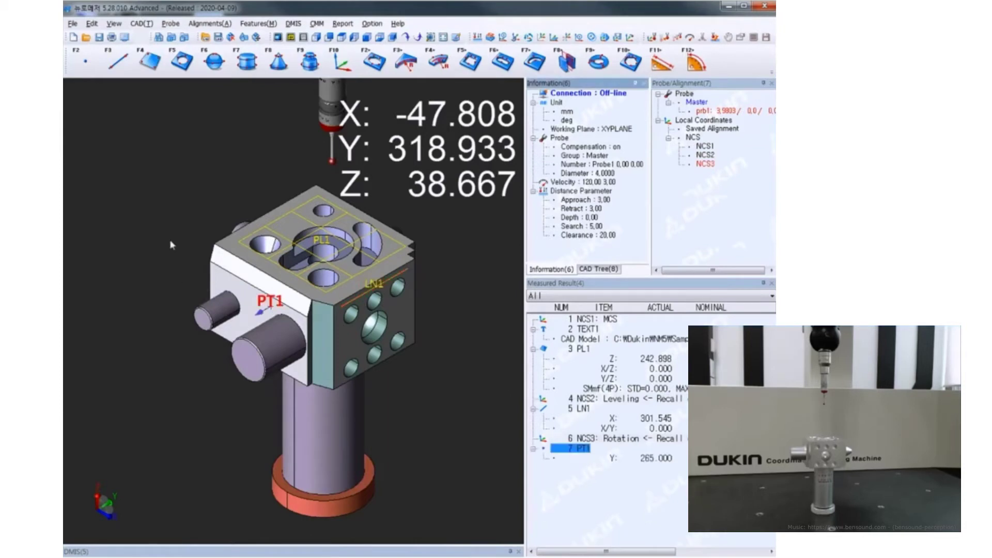
pyautogui.click(341, 62)
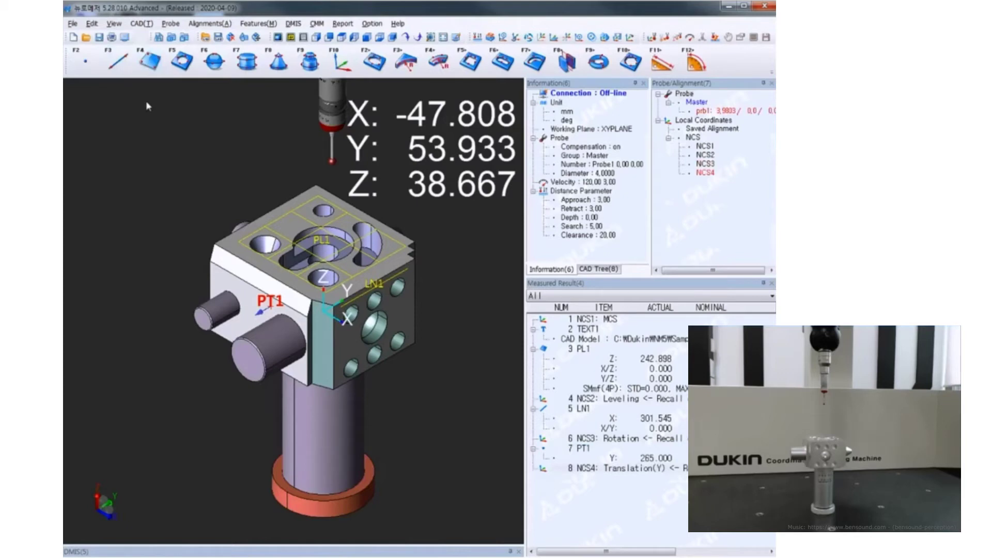
pyautogui.click(212, 24)
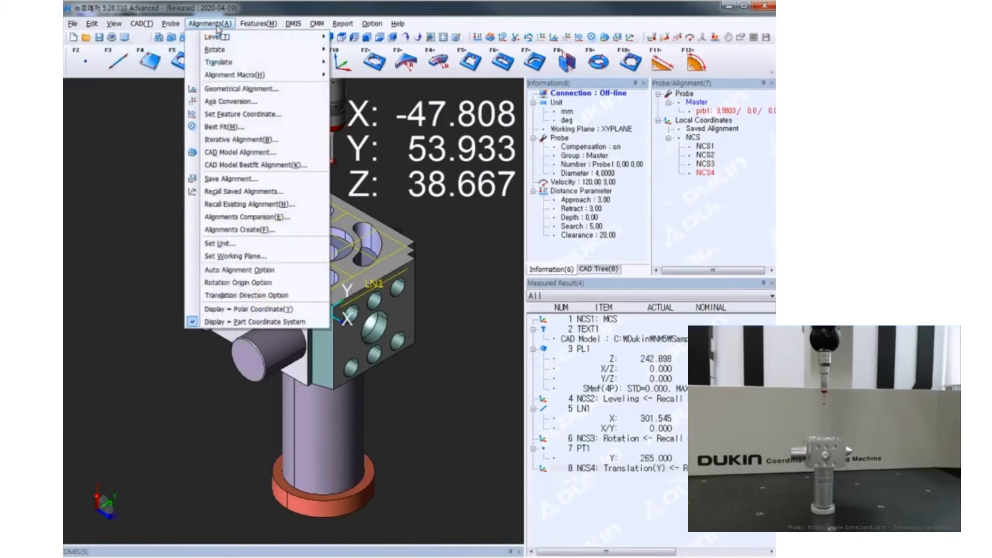
# Step: Save the current part coordinate system as new LCS3 on the Training_2011 model
pyautogui.click(287, 150)
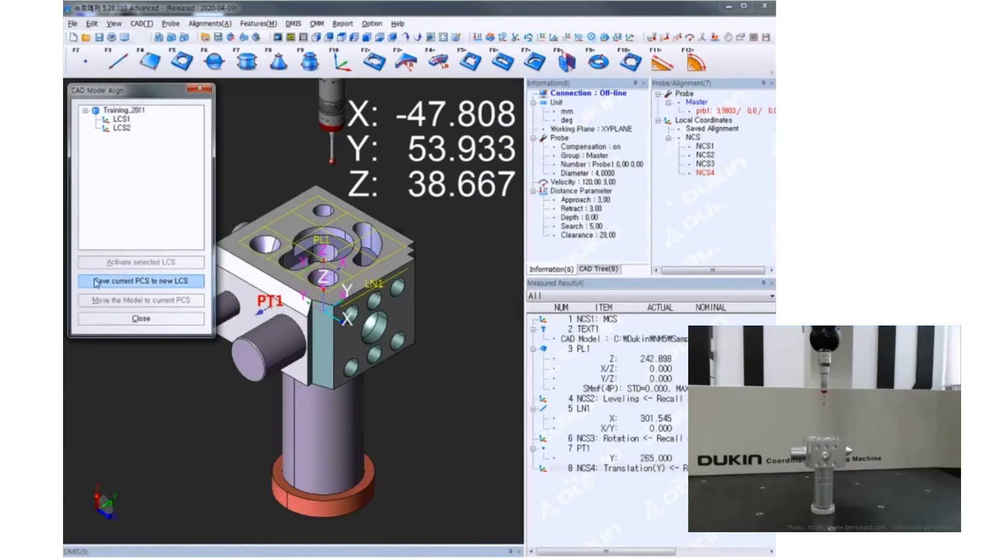
pyautogui.click(193, 284)
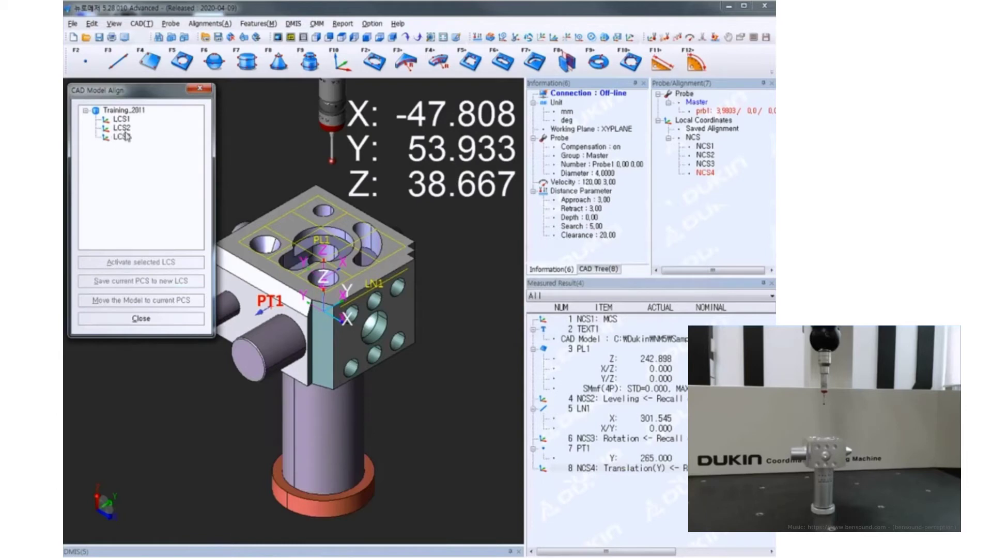
pyautogui.press('Escape')
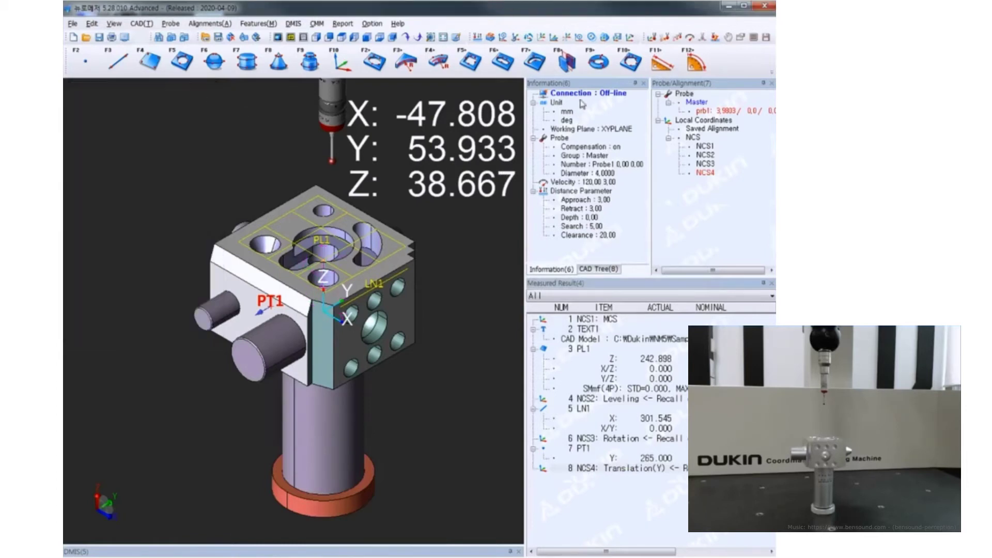
# Step: Switch the connection from Off-line back to On-line and confirm the 'It converts to online' message
pyautogui.click(586, 95)
pyautogui.doubleClick(586, 95)
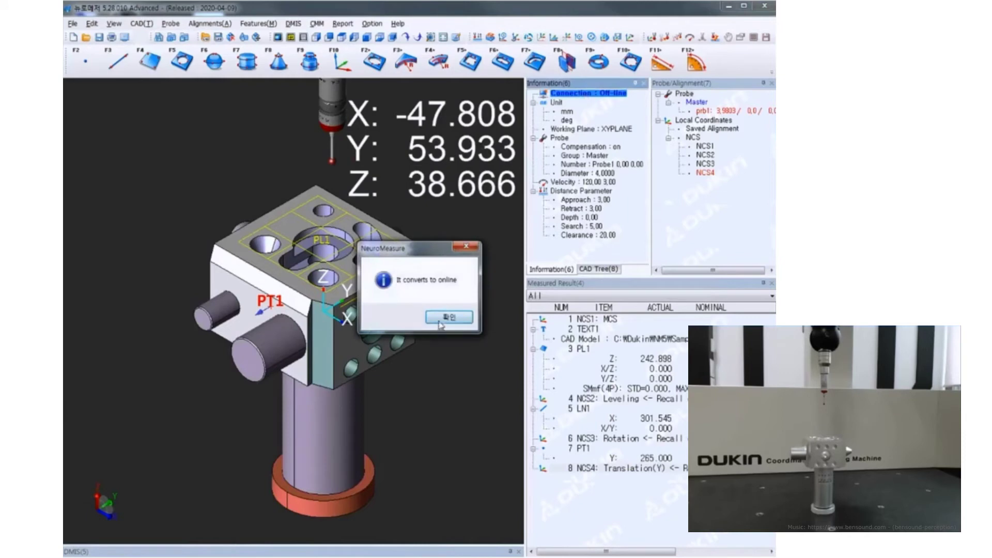
pyautogui.click(439, 321)
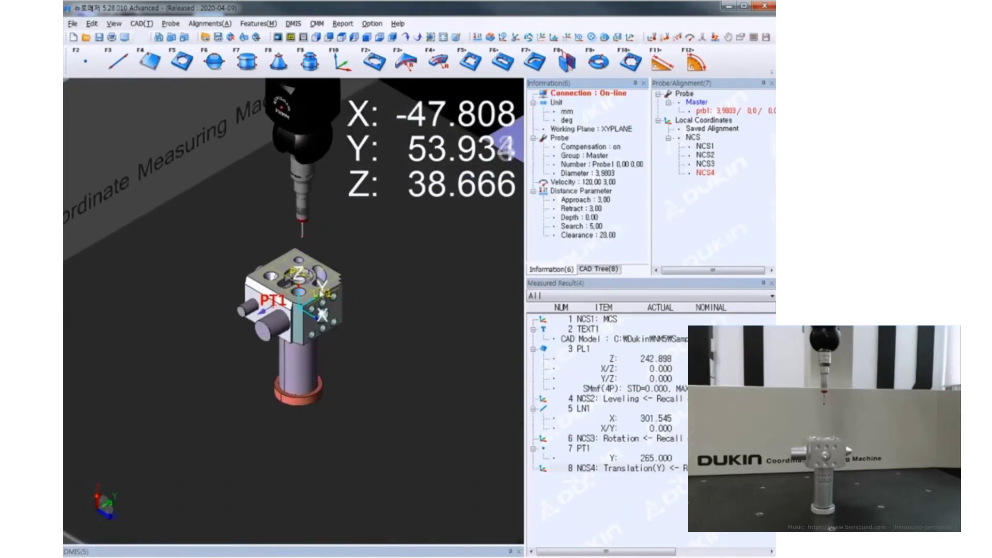
# Step: Start measuring plane PL2 with the F4 Plane feature
pyautogui.press('F4')
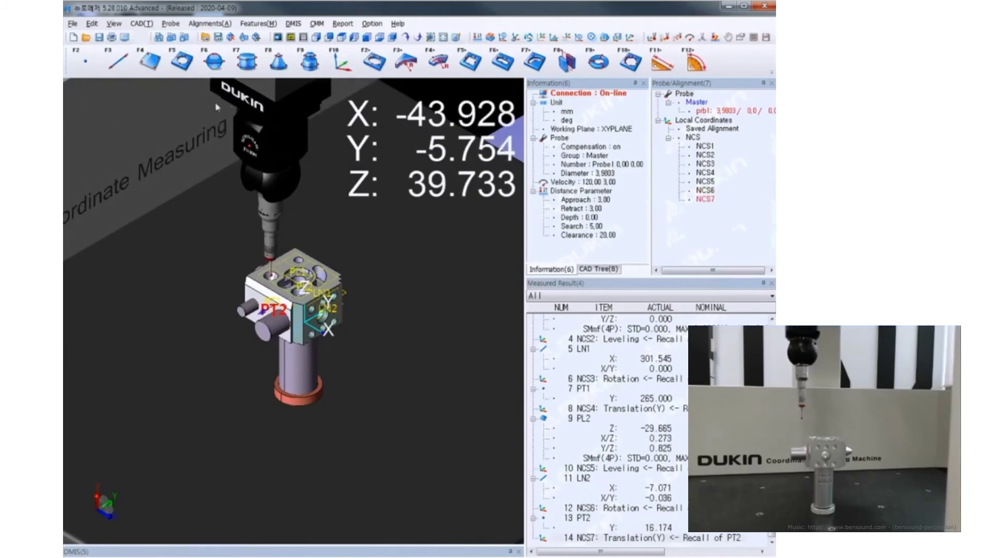
# Step: Align the Training_2011 CAD model to the current part coordinate system using saved LCS3
pyautogui.click(207, 25)
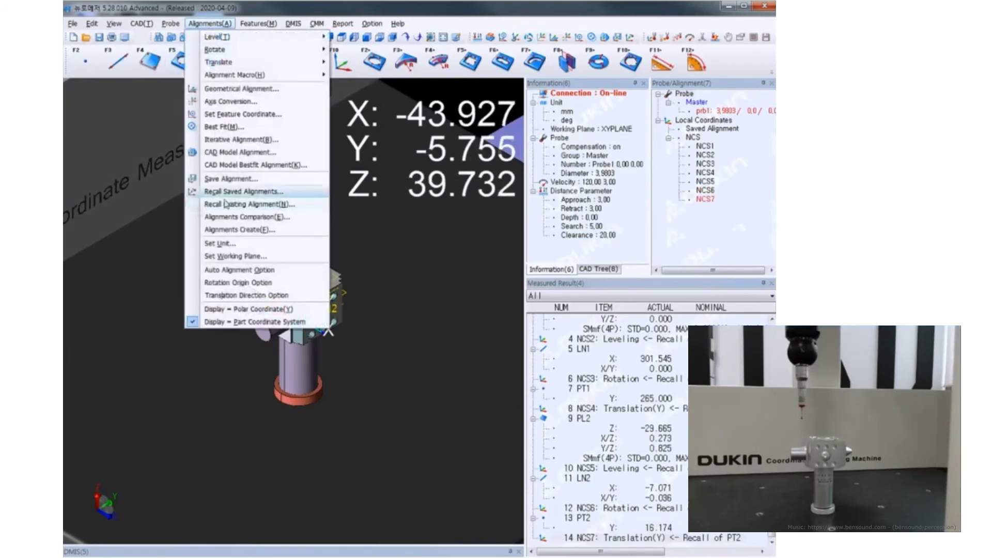
pyautogui.click(301, 153)
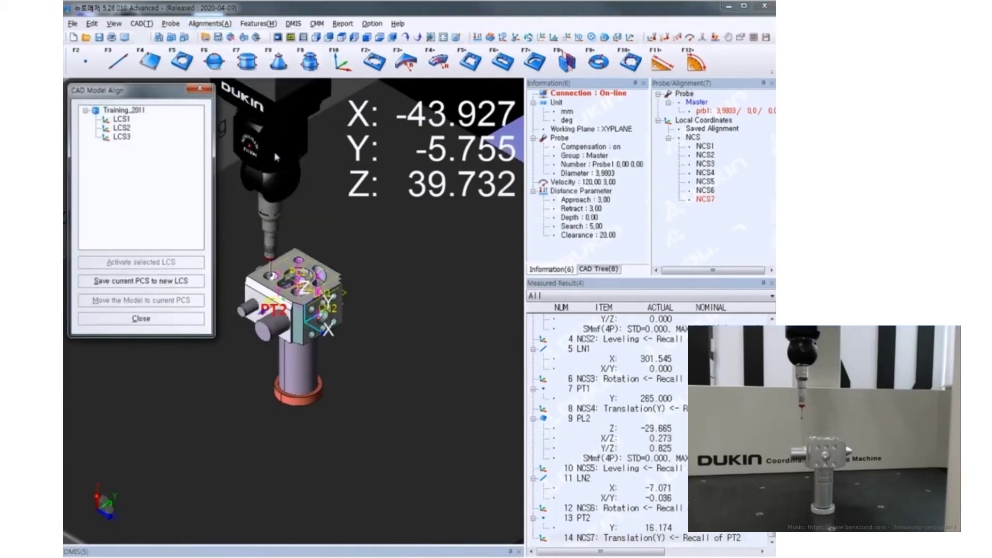
pyautogui.click(122, 137)
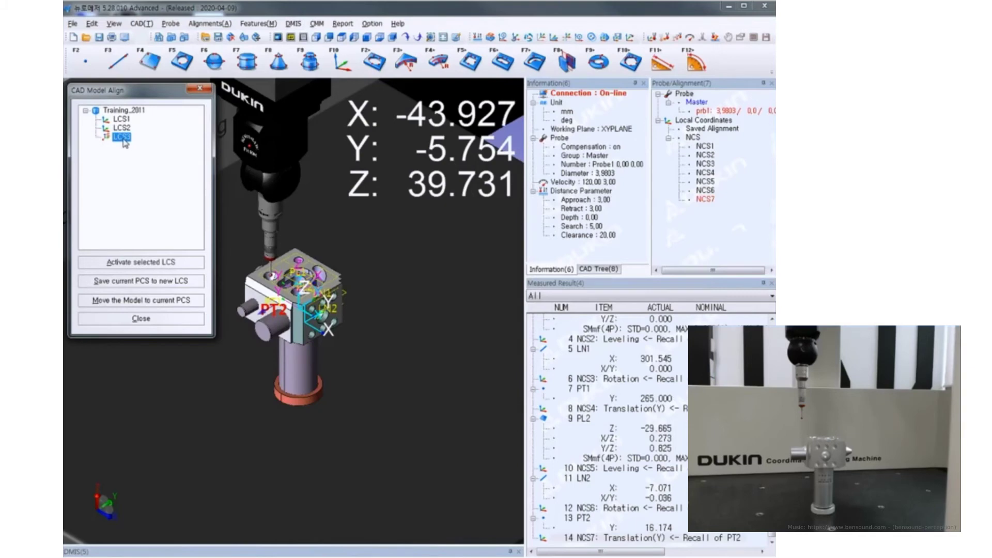
pyautogui.click(194, 305)
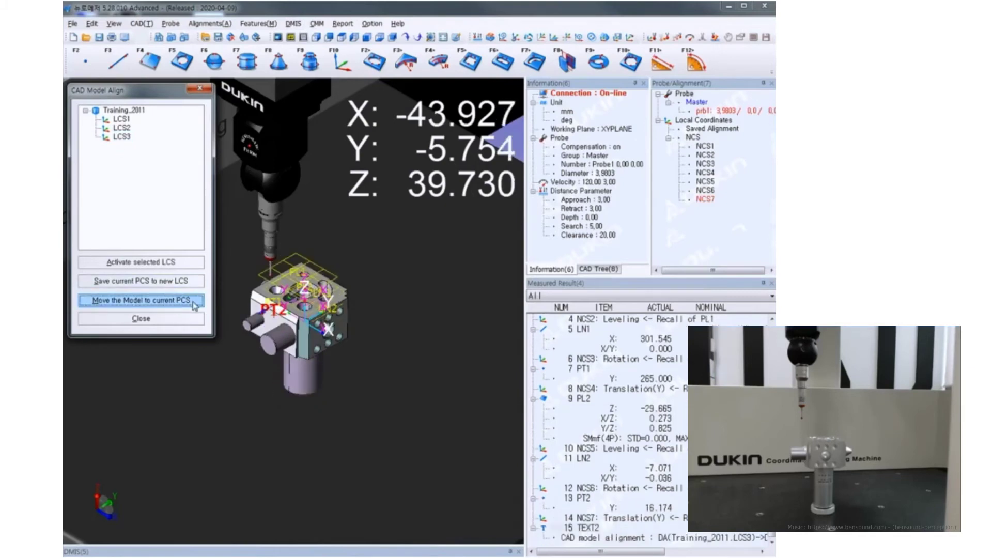
pyautogui.click(176, 324)
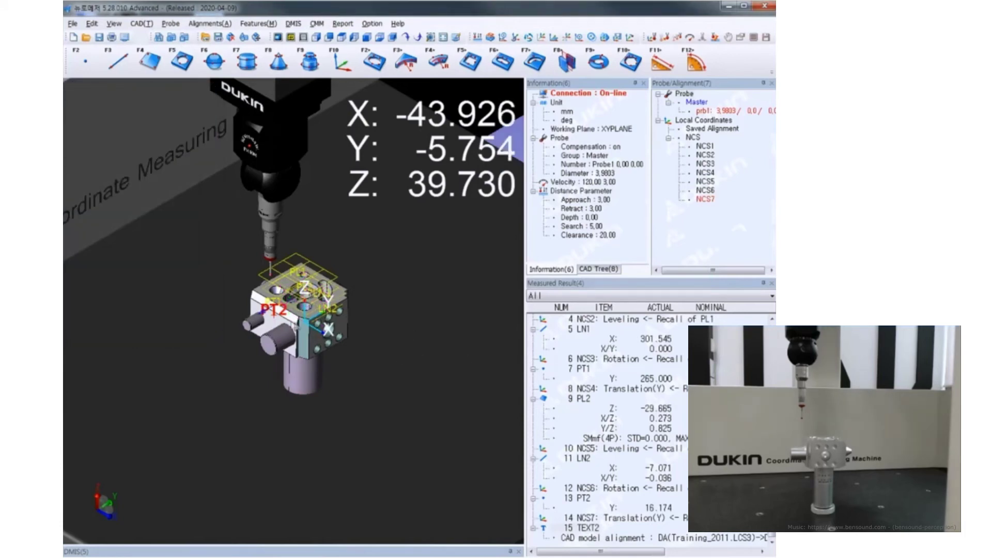
pyautogui.scroll(5, 345, 322)
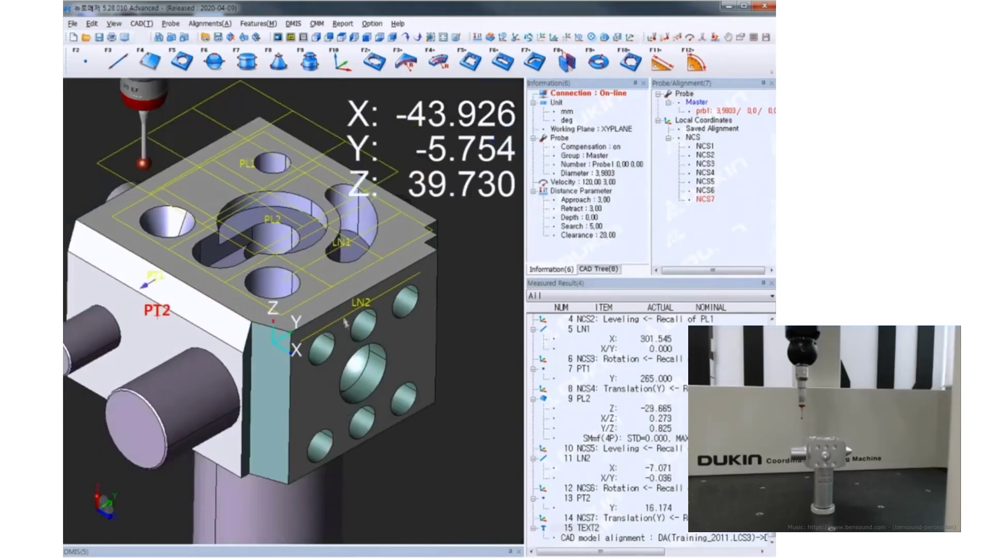
# Step: Define circle CR1 on the small top-face hole with centre Z -2.669 and 8 probing points
pyautogui.moveTo(255, 238); pyautogui.dragTo(282, 252, button='middle')
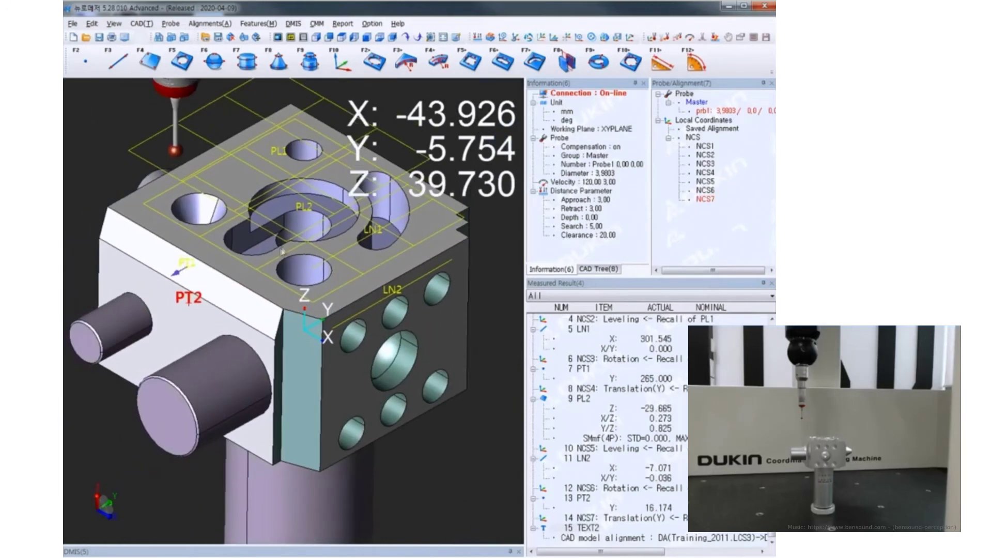
pyautogui.click(182, 72)
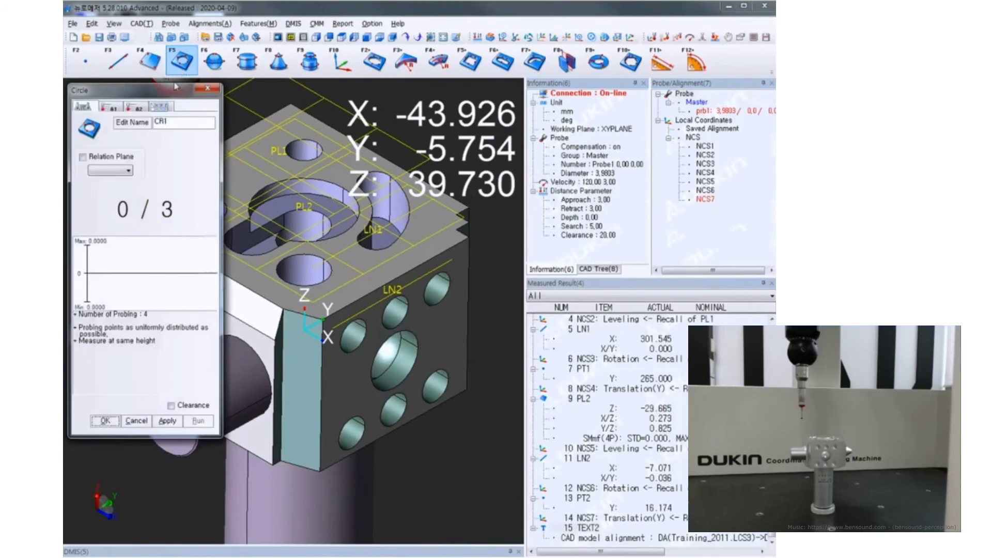
pyautogui.click(308, 269)
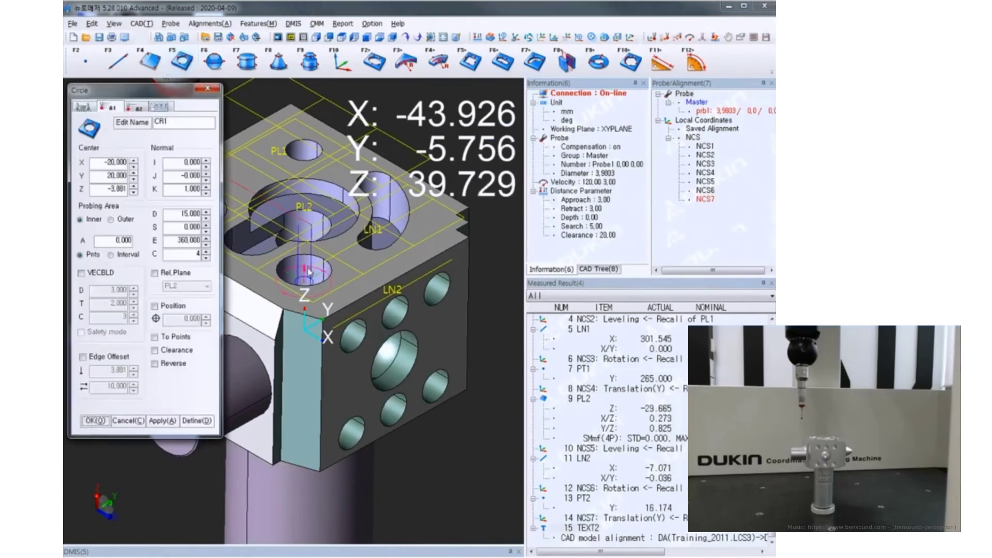
pyautogui.click(306, 267)
pyautogui.scroll(4, 304, 266)
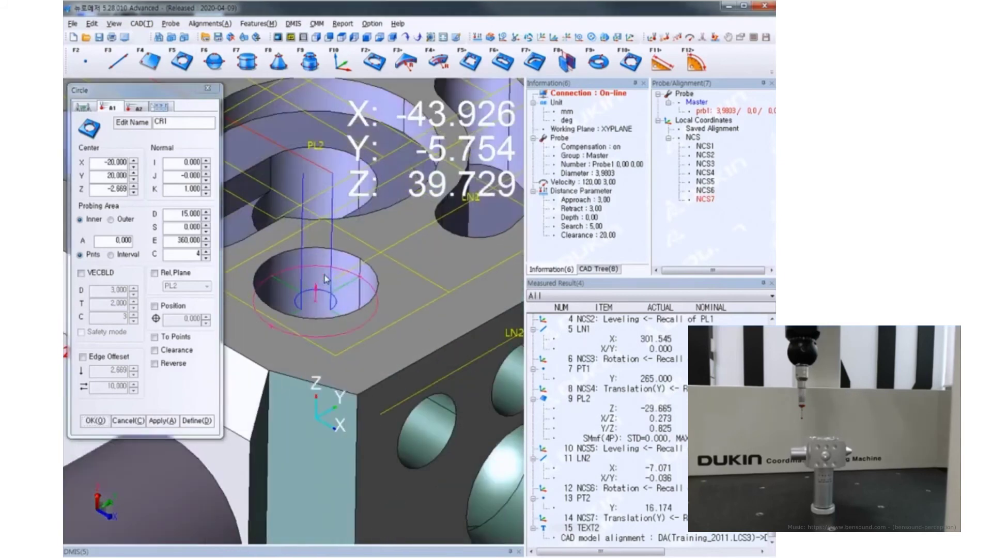
pyautogui.click(206, 251)
pyautogui.click(206, 252)
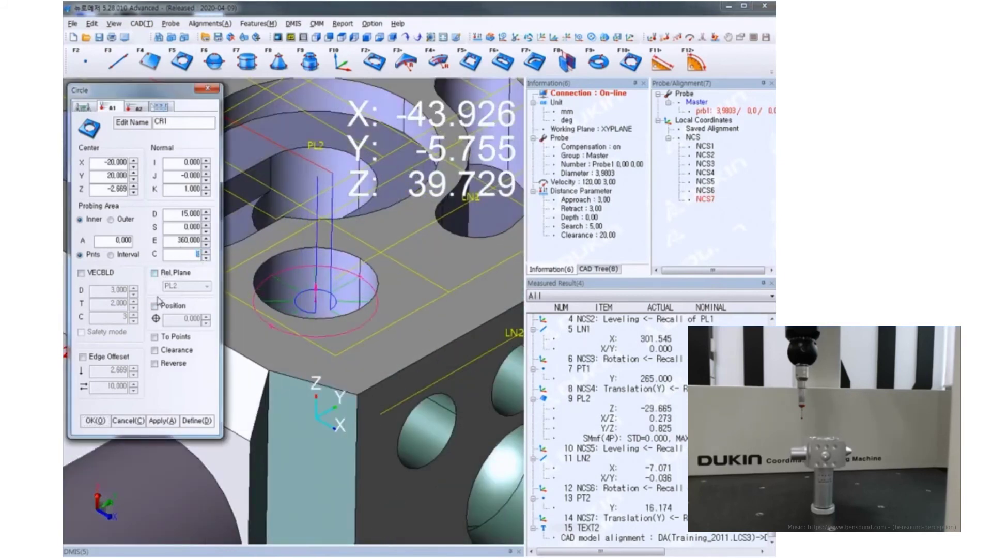
pyautogui.click(95, 421)
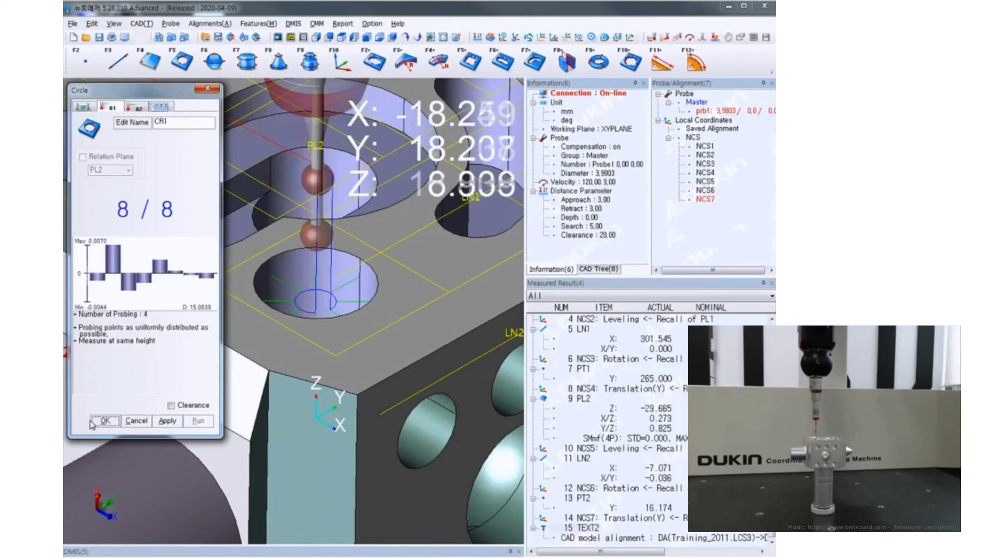
# Step: Accept the CR1 measurement and open its report: diameter 15.084 against nominal 15.000
pyautogui.click(92, 420)
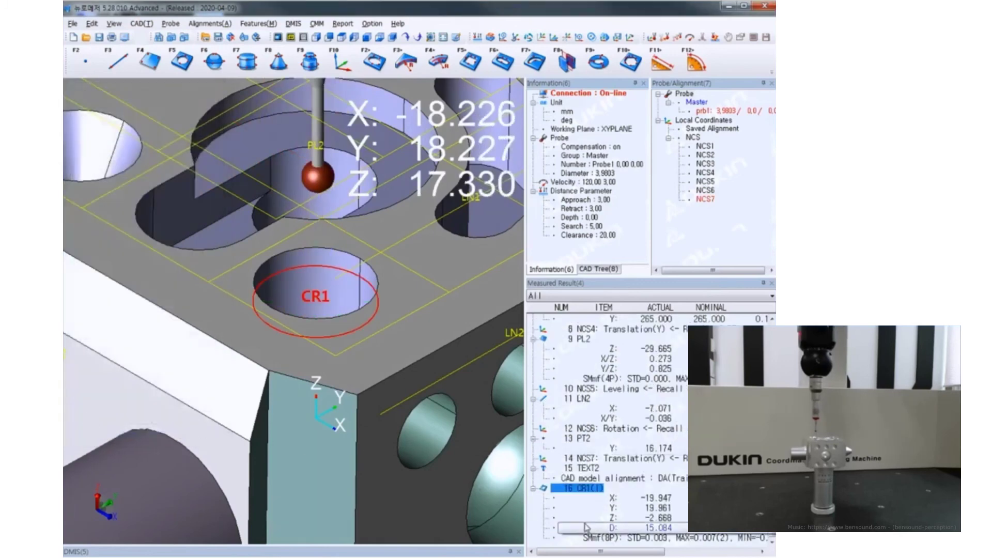
pyautogui.click(589, 493)
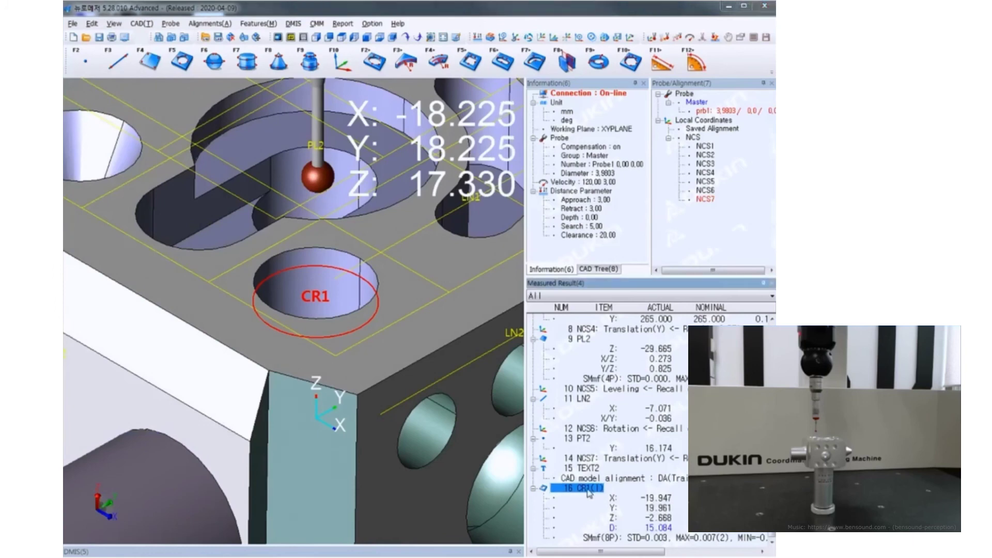
pyautogui.doubleClick(589, 494)
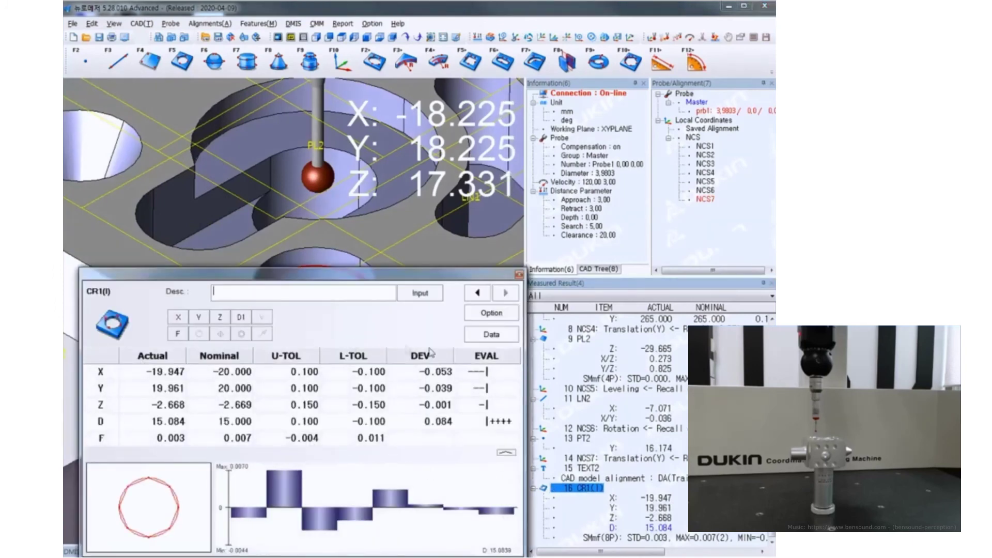